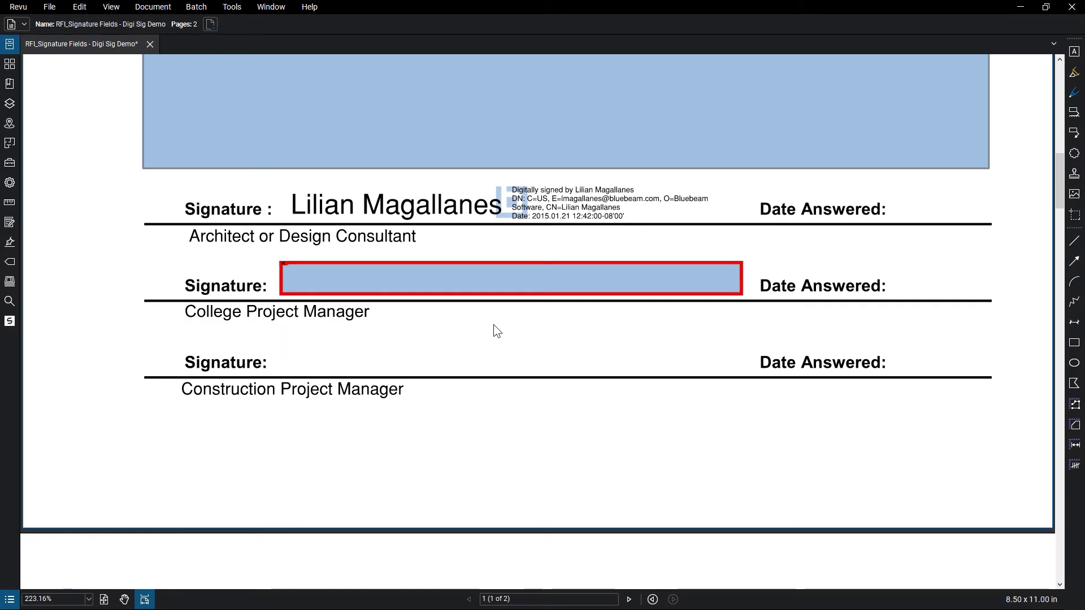
# Step: Draw a Sign Document field on the Construction Project Manager line and choose to create a new digital ID file
pyautogui.click(245, 8)
pyautogui.moveTo(253, 94)
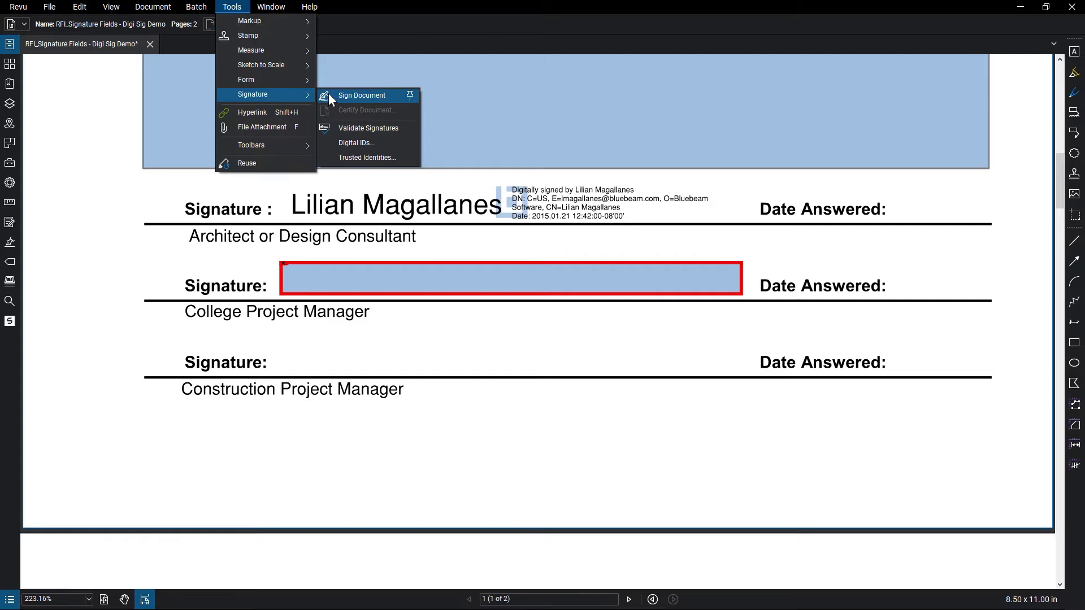
pyautogui.click(329, 95)
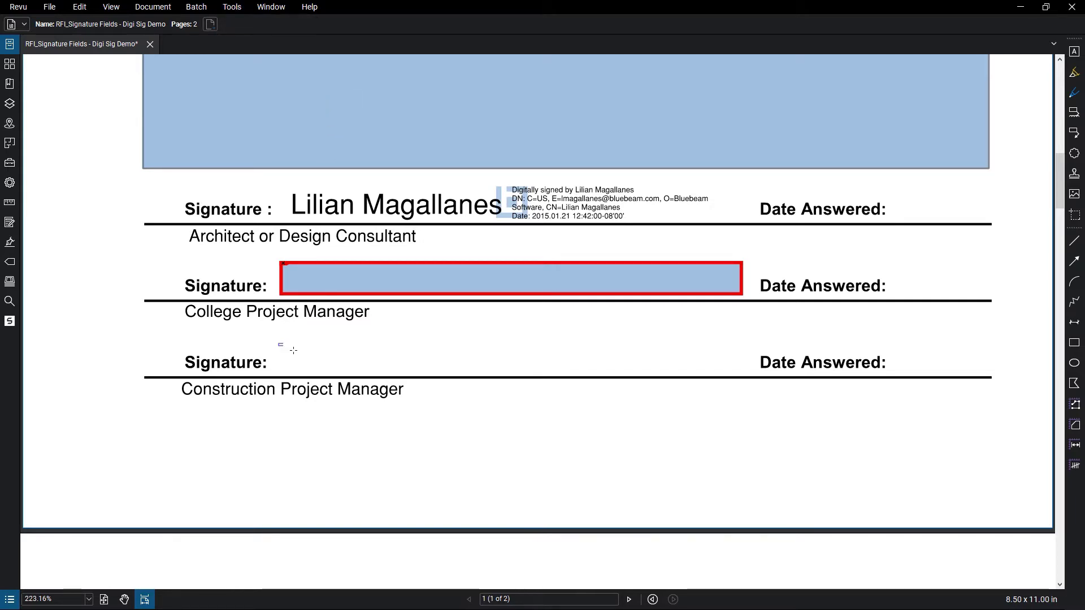
pyautogui.moveTo(293, 350); pyautogui.dragTo(745, 376)
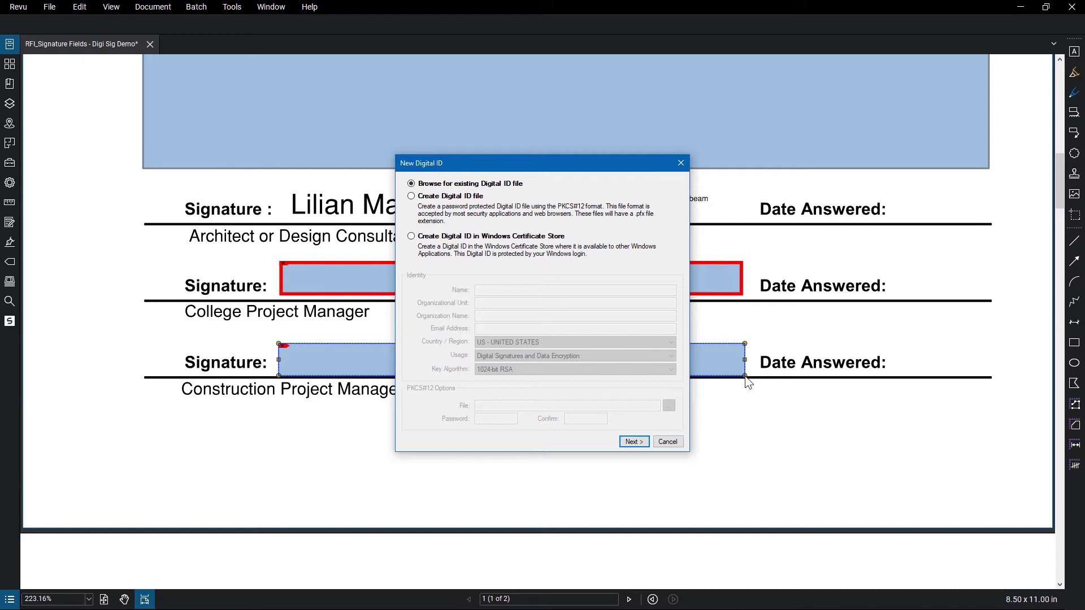
pyautogui.click(411, 197)
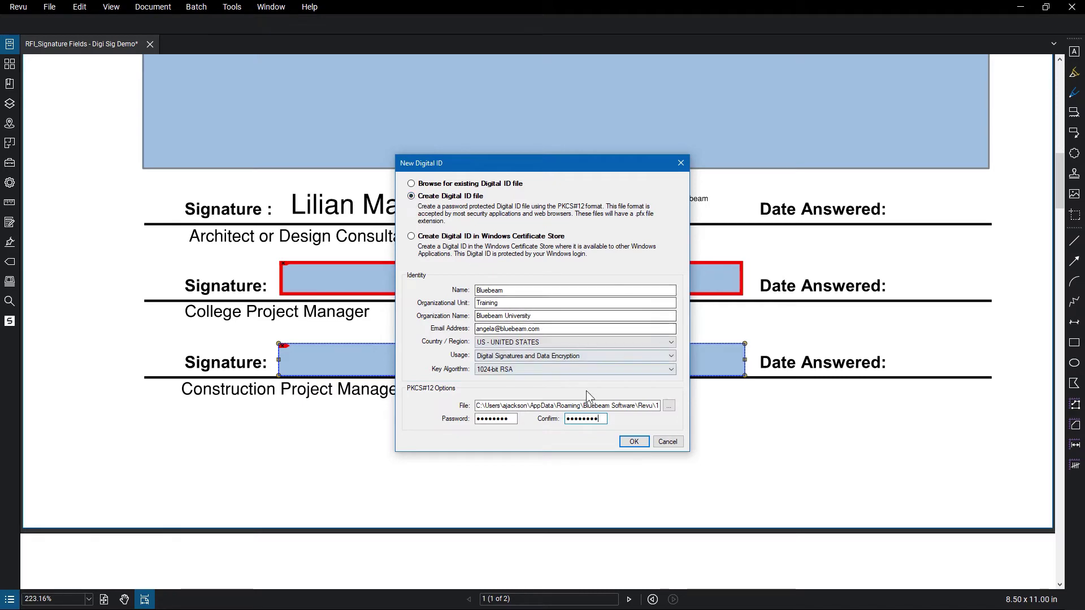
# Step: Create the digital ID and set the signing reason to 'I am approving this document'
pyautogui.click(631, 443)
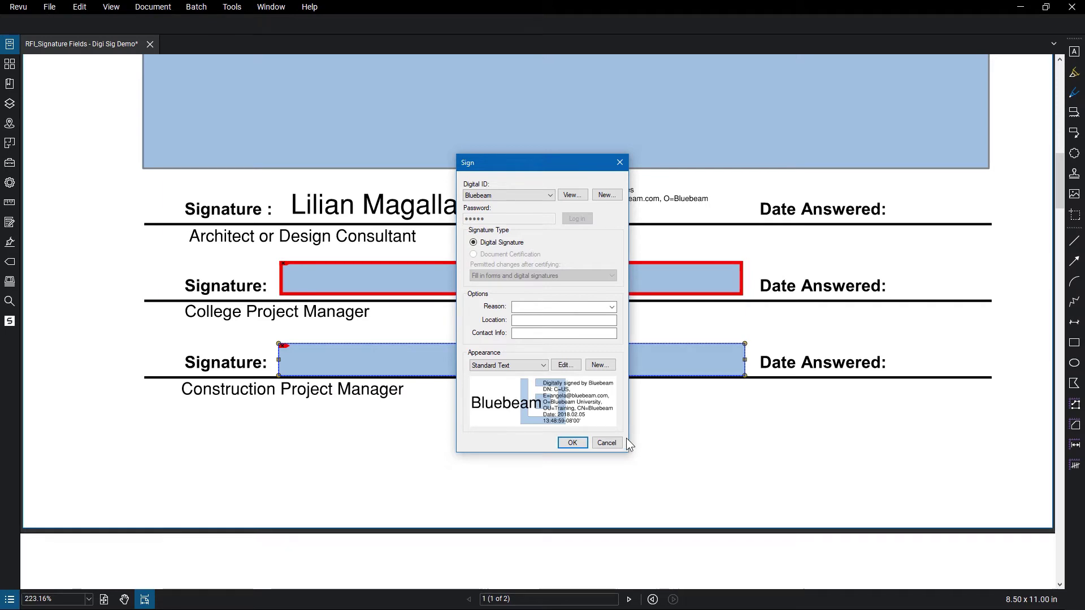
pyautogui.click(612, 308)
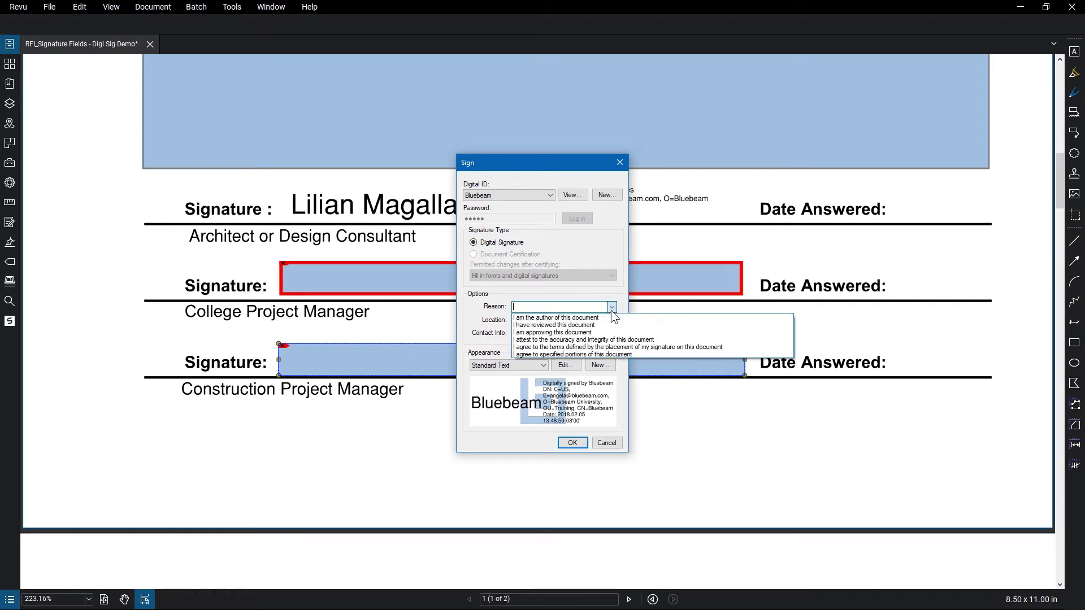
pyautogui.click(610, 332)
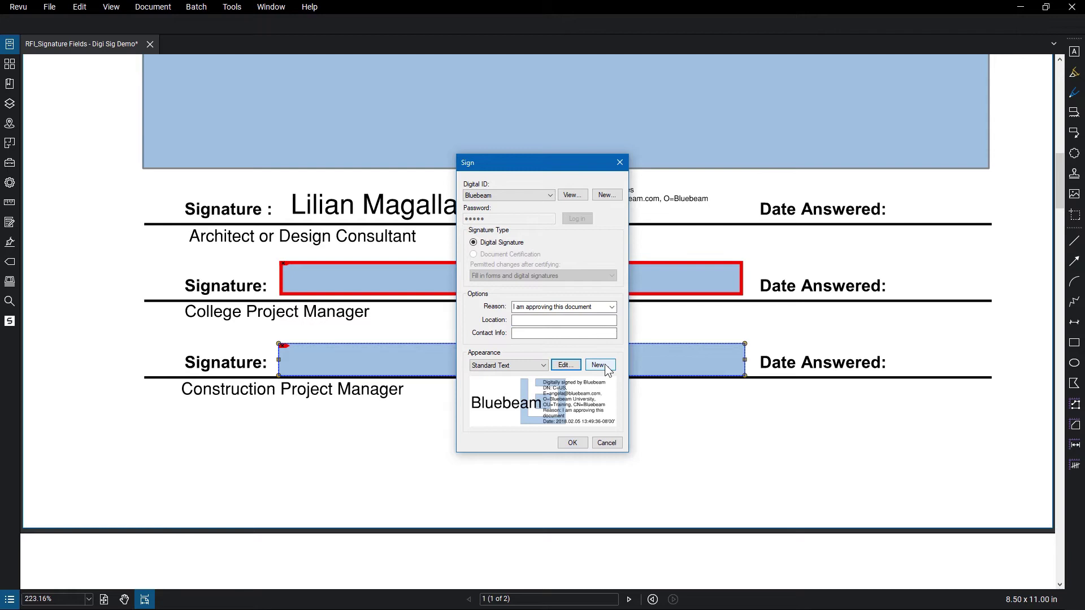
# Step: Add a new signature appearance titled 'NewSig' with Distinguished Name unchecked
pyautogui.click(570, 365)
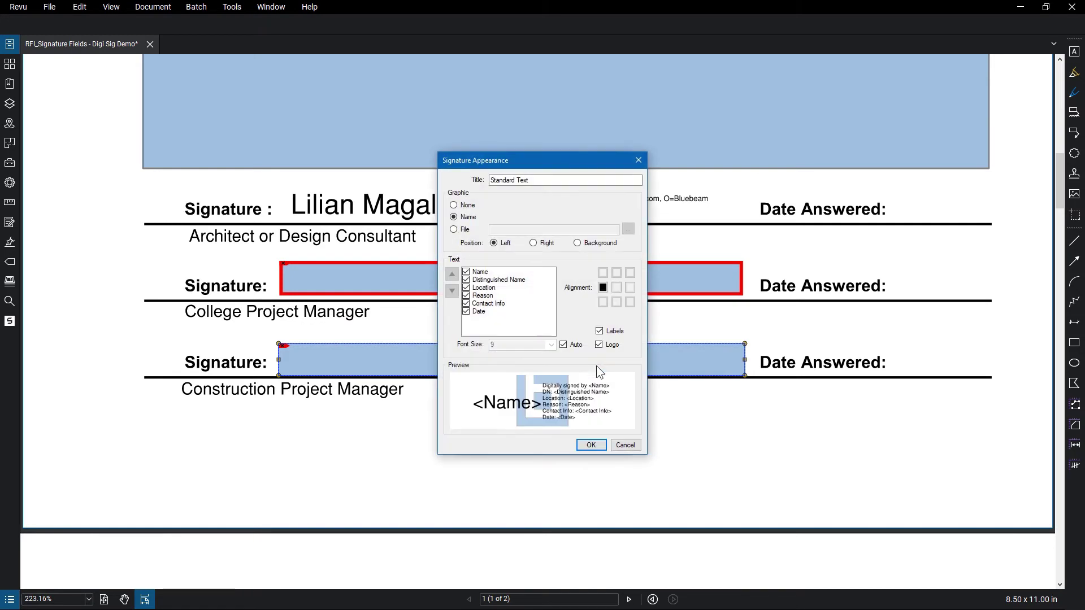
pyautogui.doubleClick(559, 181)
pyautogui.write('NewSig')
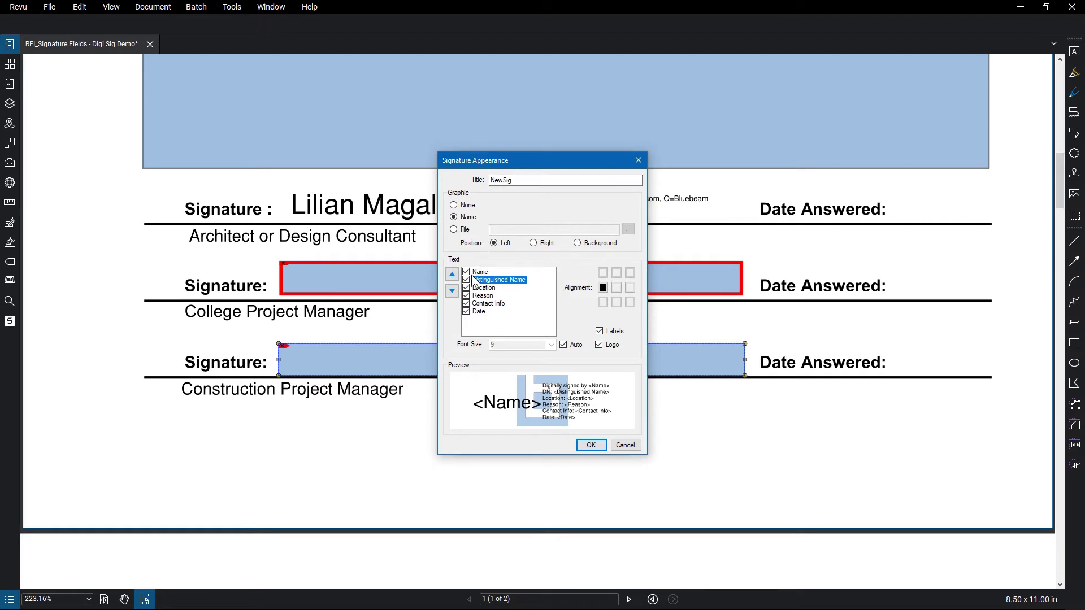
pyautogui.click(466, 280)
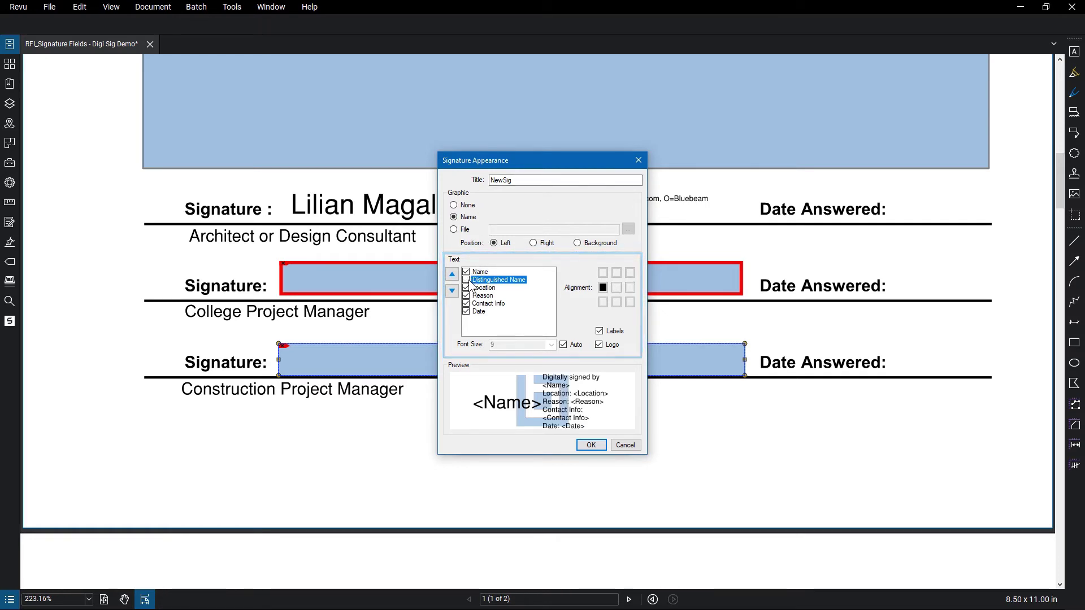
pyautogui.click(591, 444)
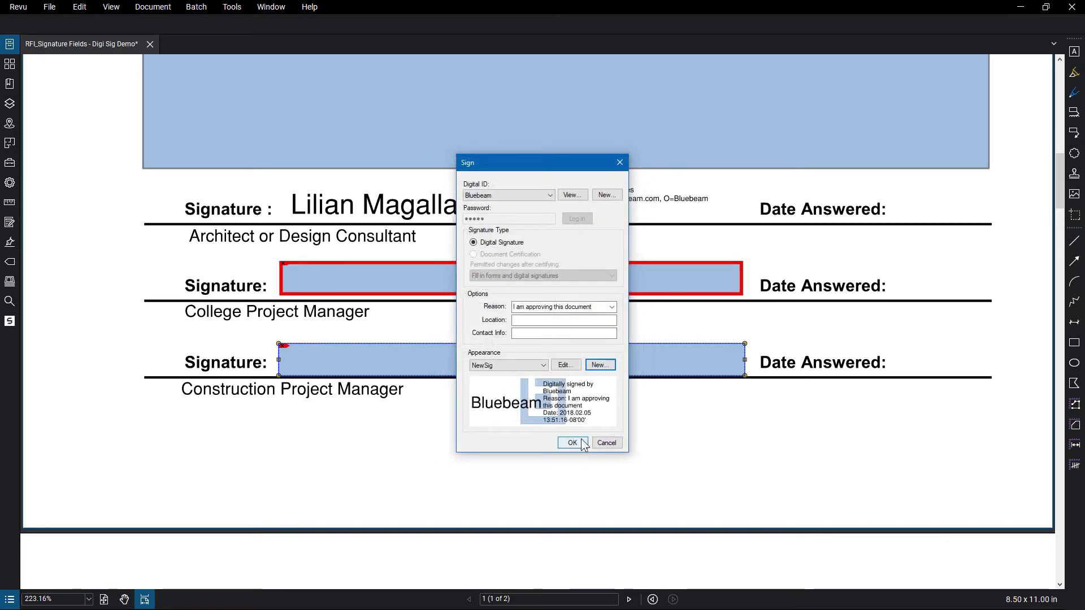
# Step: Sign the field and save the RFI as a copy with '_Signed' appended to the file name
pyautogui.click(582, 443)
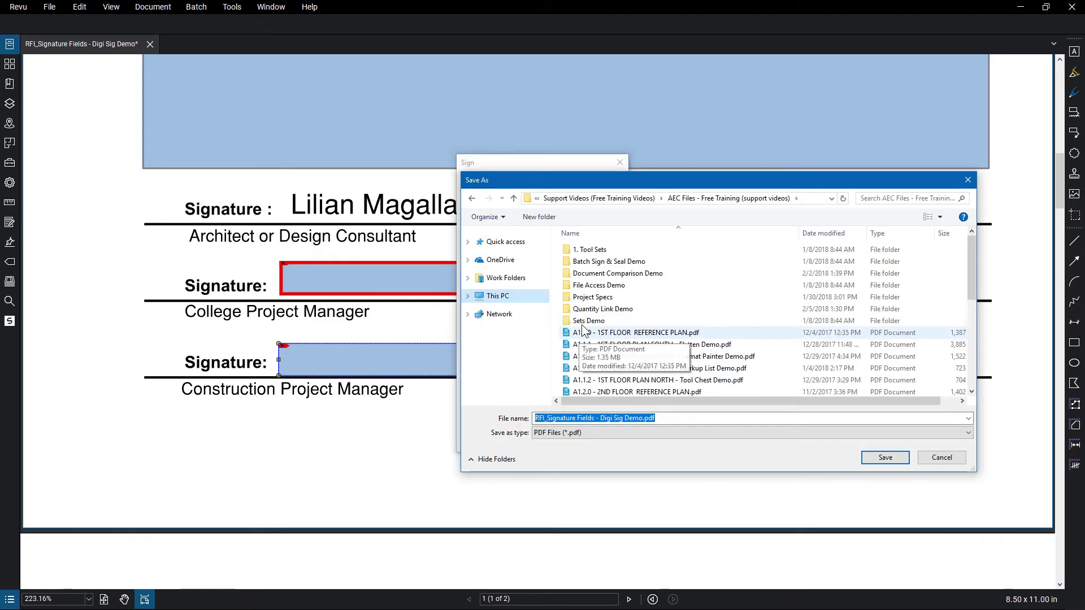
pyautogui.click(646, 419)
pyautogui.write('_Signed')
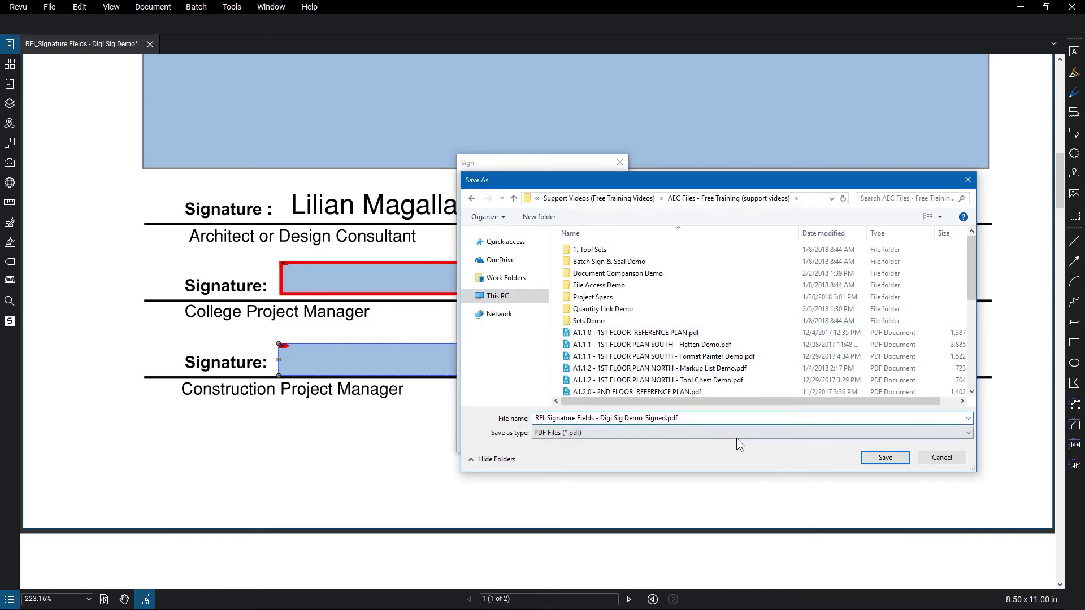
pyautogui.click(882, 456)
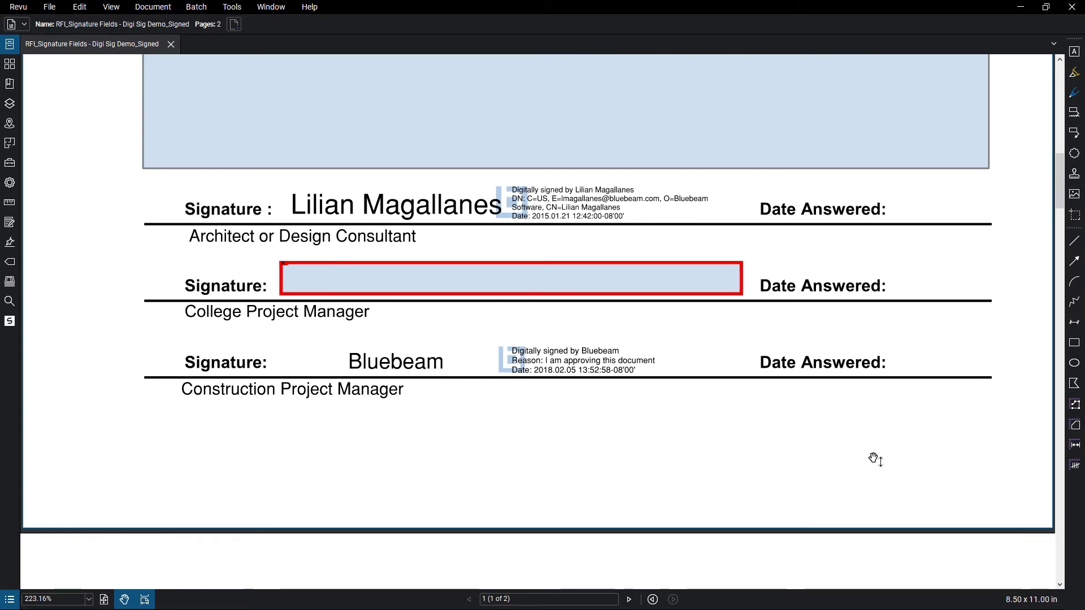
# Step: Draw a cloud markup around the first Date Answered area, toggling the Signatures panel
pyautogui.click(10, 243)
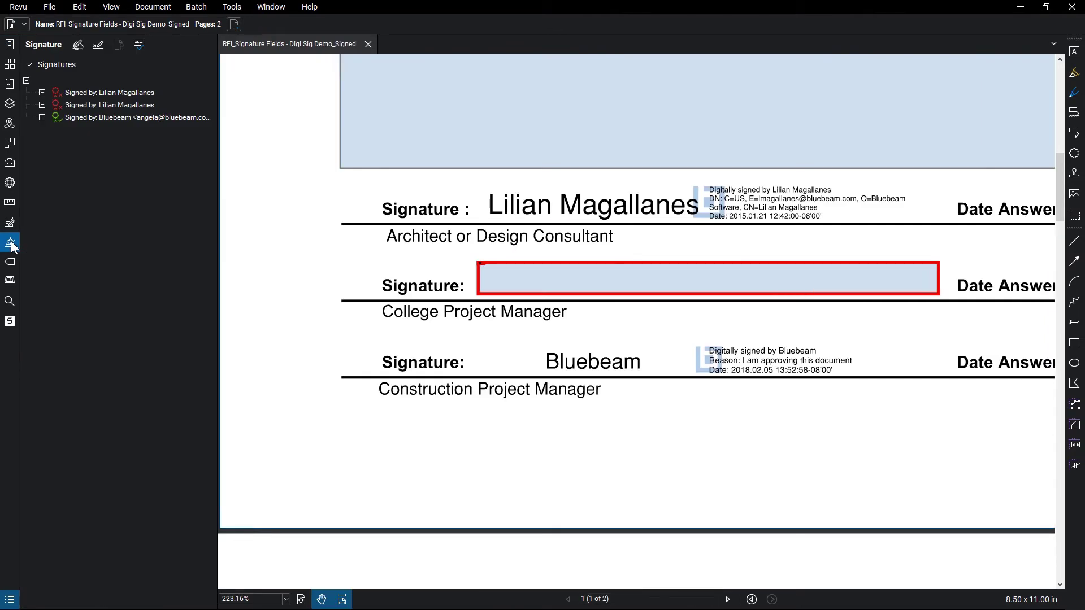
pyautogui.click(1066, 157)
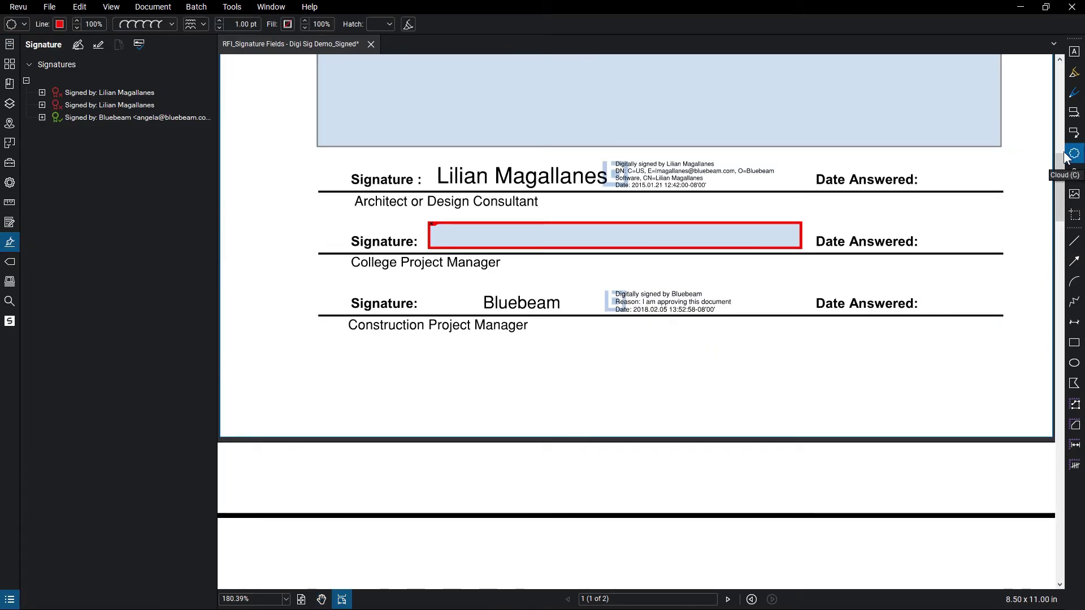
pyautogui.moveTo(876, 156); pyautogui.dragTo(1015, 208)
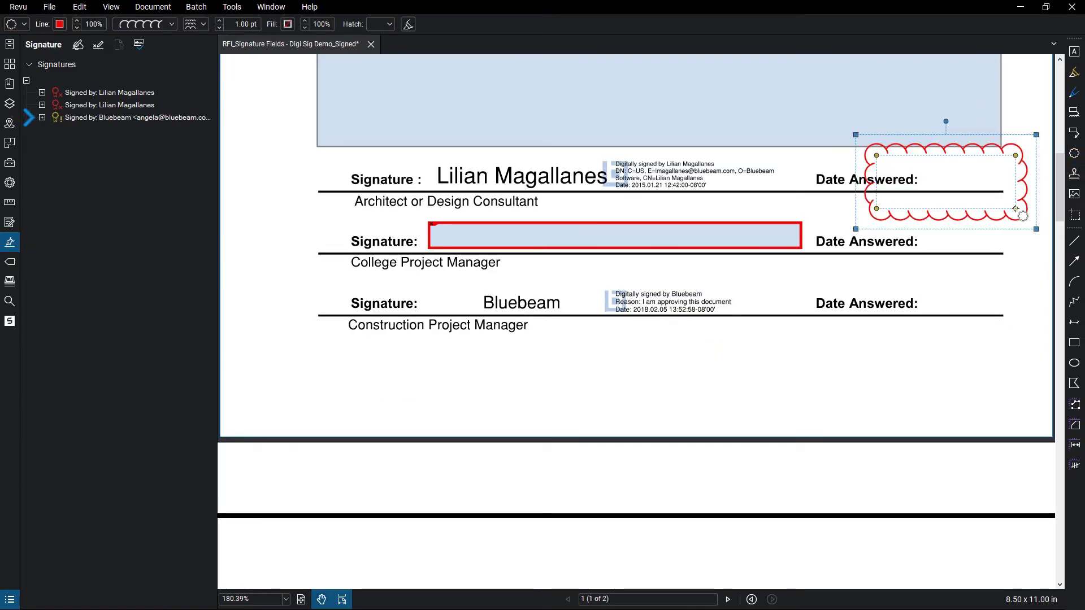
pyautogui.click(7, 247)
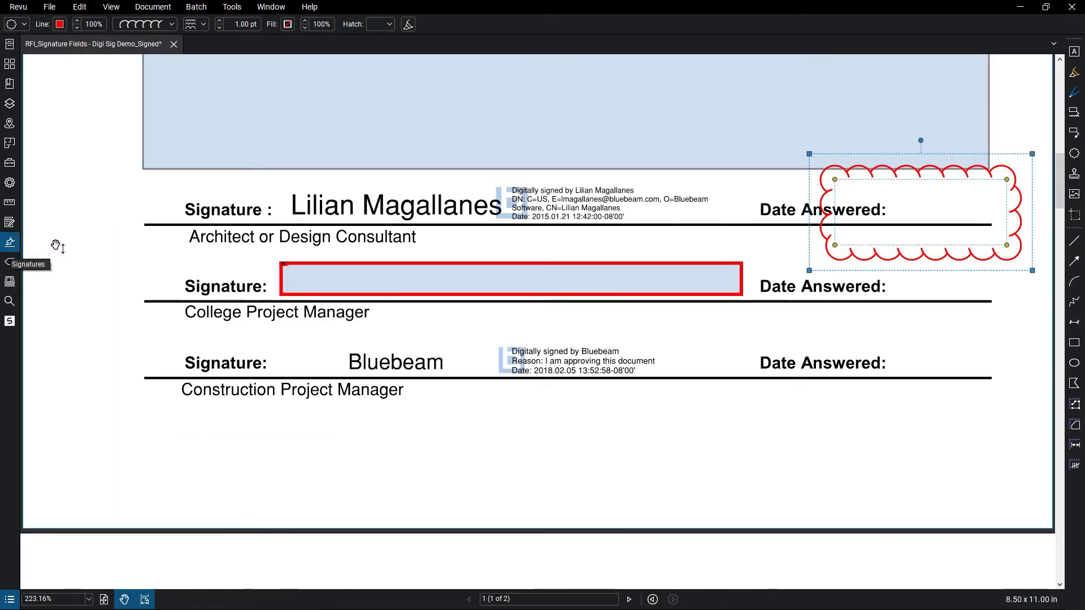
# Step: Start a Batch Sign & Seal job, add the Sheets and Spec folder alongside the RFI, and continue
pyautogui.click(196, 7)
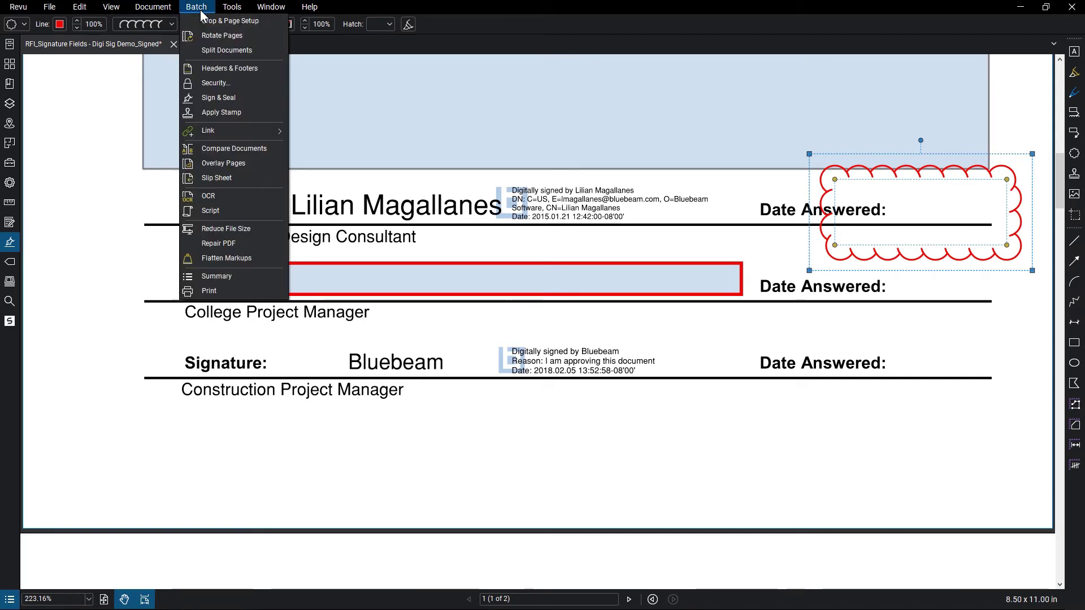
pyautogui.click(223, 97)
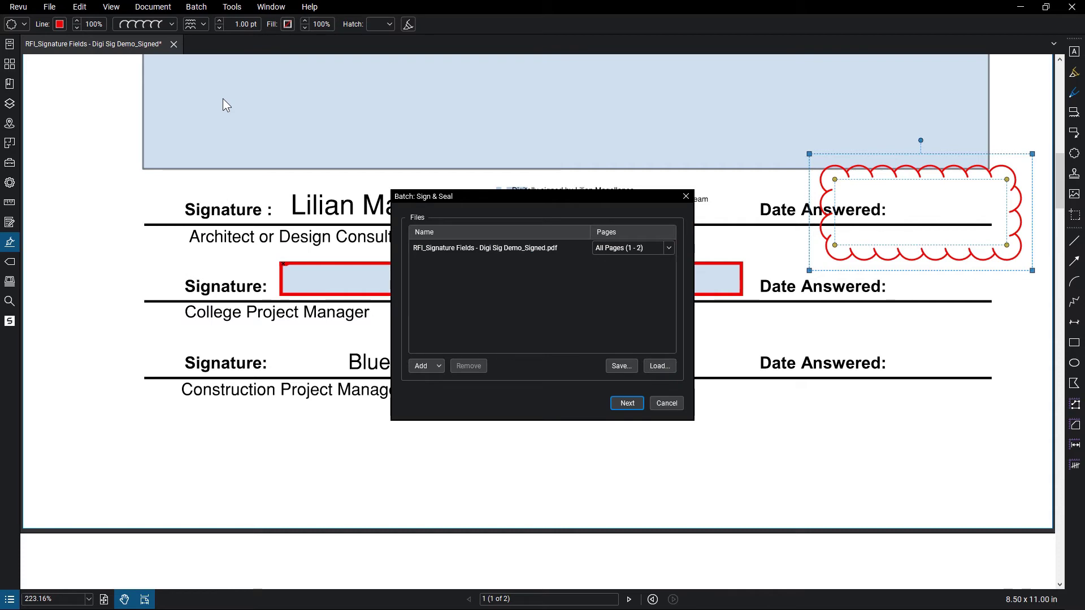
pyautogui.click(412, 368)
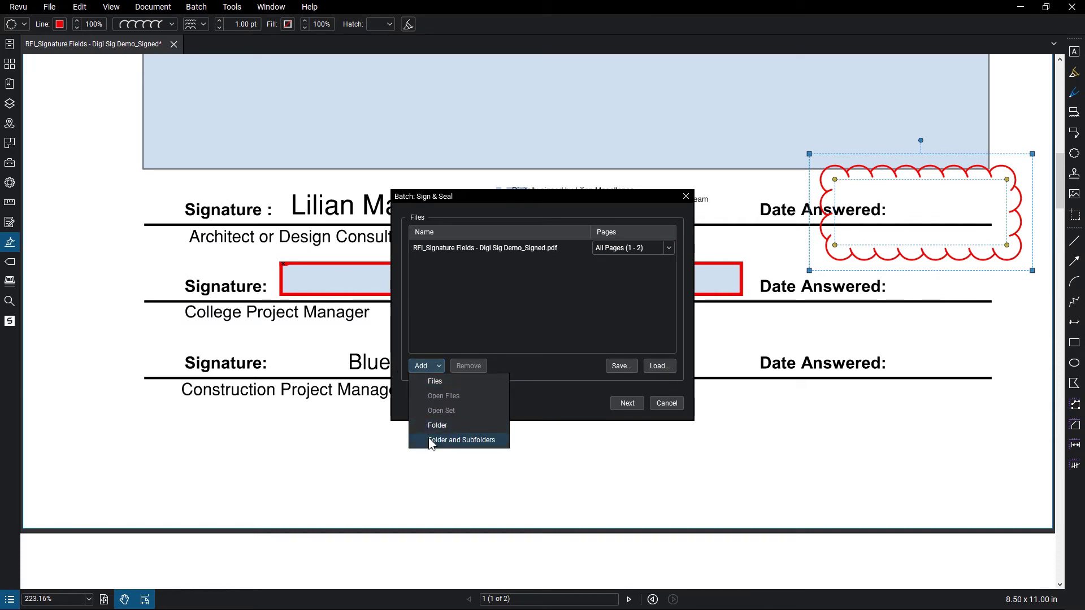
pyautogui.click(429, 440)
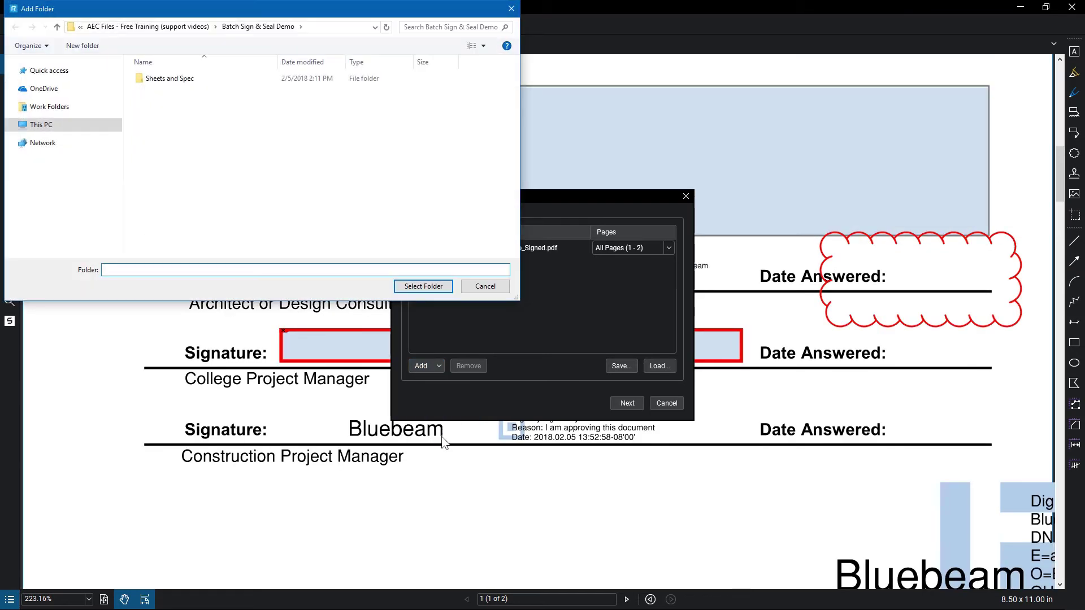
pyautogui.click(169, 79)
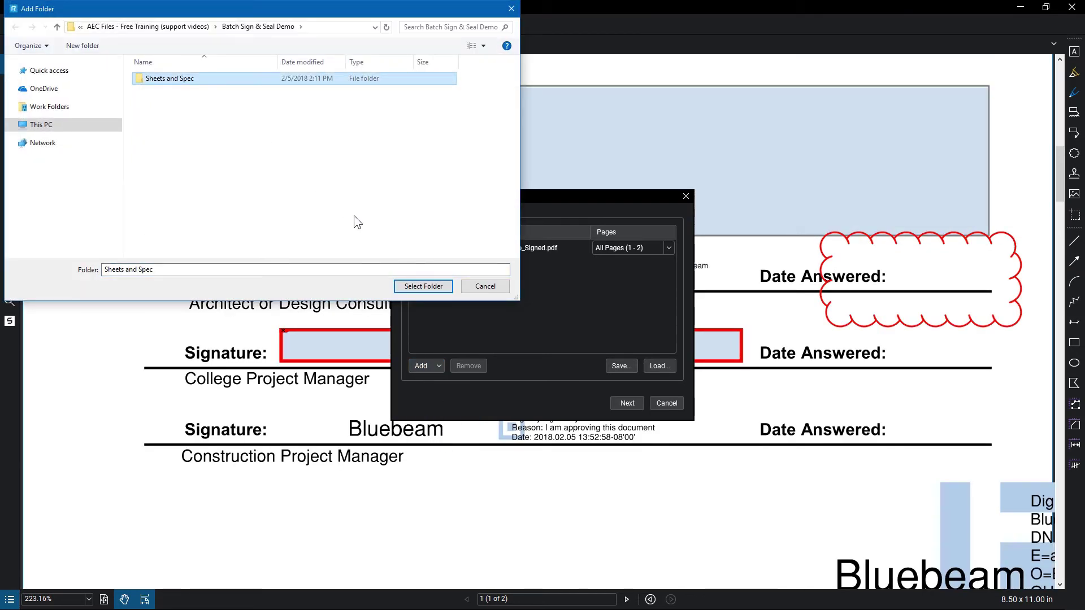
pyautogui.click(418, 286)
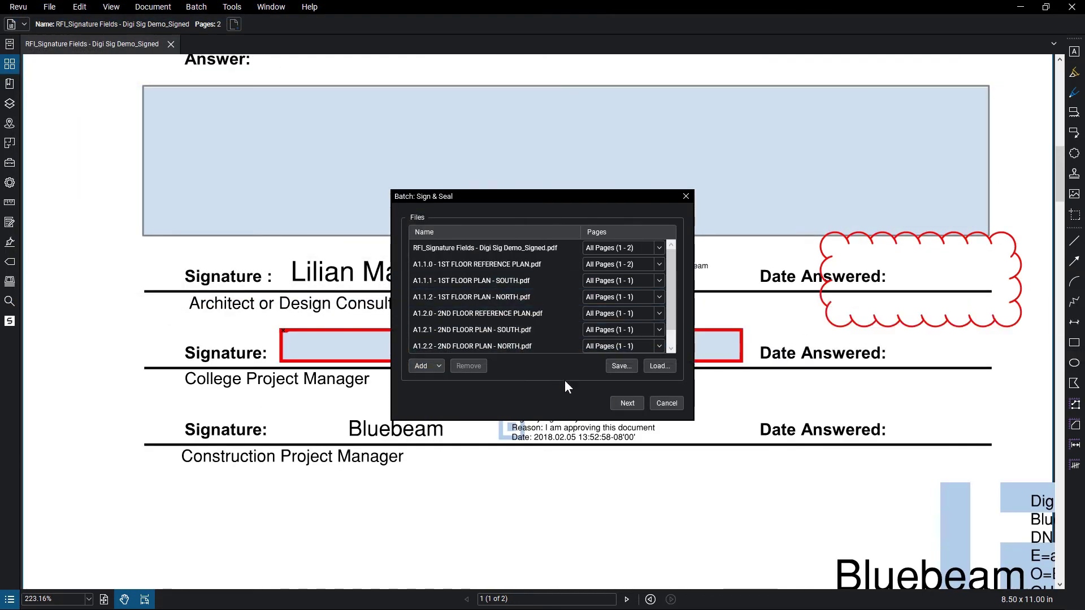
pyautogui.click(622, 403)
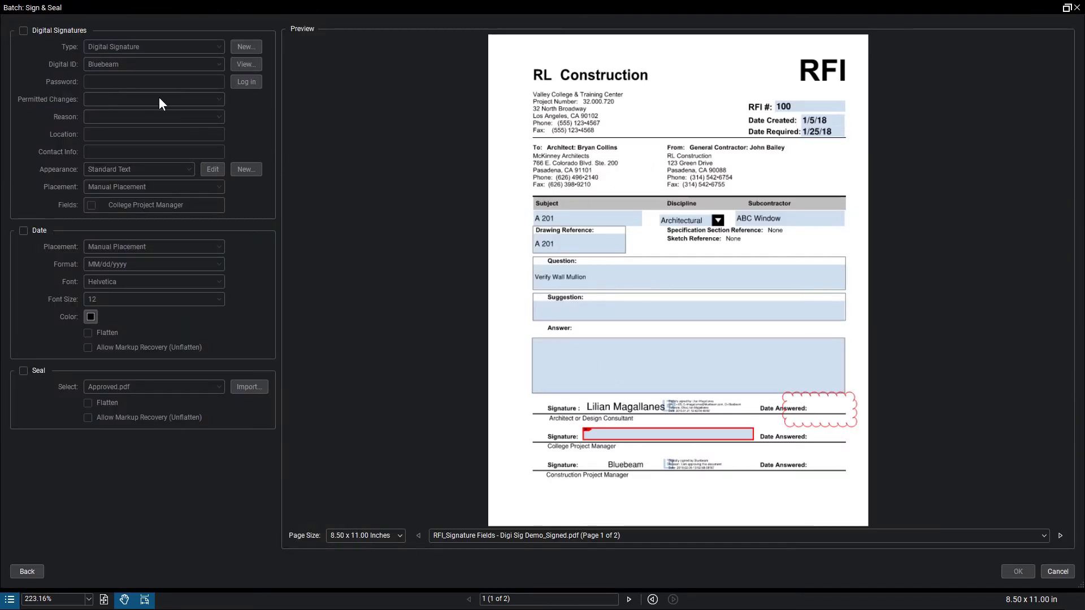
# Step: Enable digital signatures with the Bluebeam ID, placed at the RFI page's bottom-right corner
pyautogui.click(60, 30)
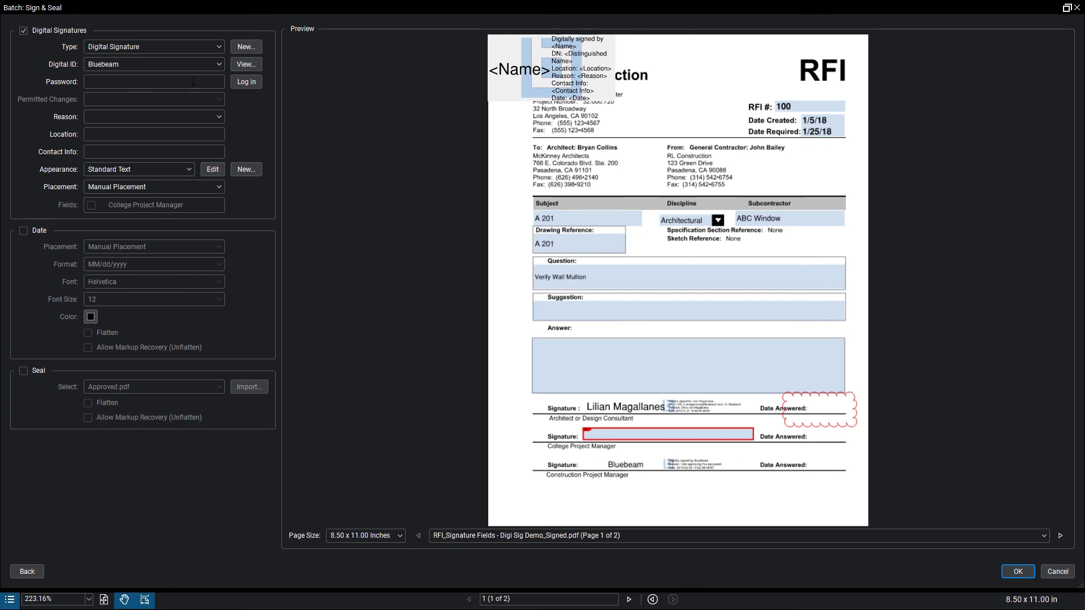
pyautogui.click(243, 82)
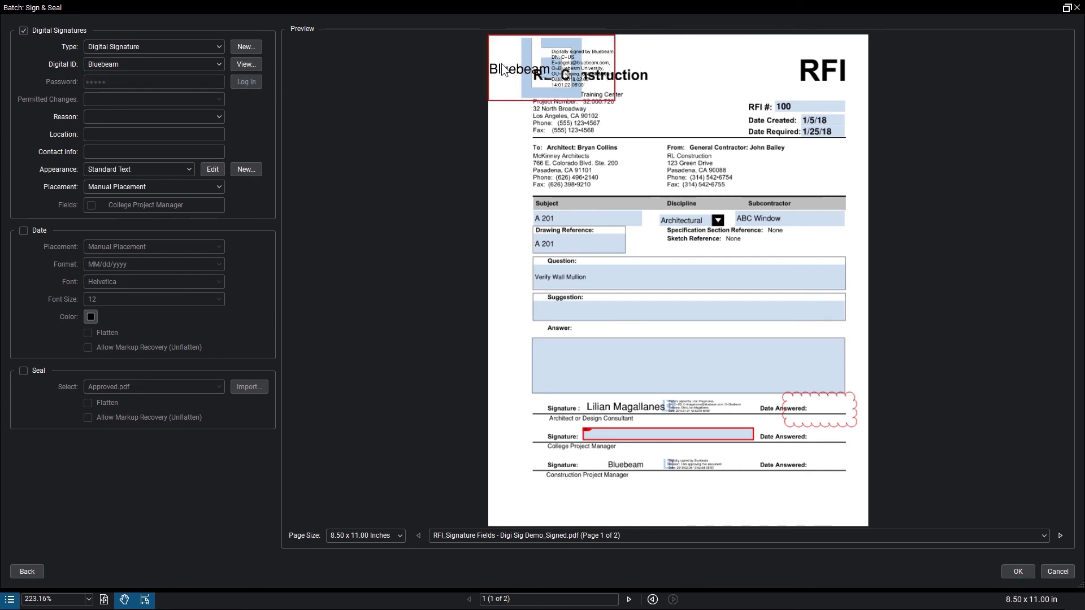
pyautogui.moveTo(503, 69)
pyautogui.mouseDown()
pyautogui.moveTo(721, 469)
pyautogui.moveTo(741, 461)
pyautogui.moveTo(764, 480)
pyautogui.mouseUp()
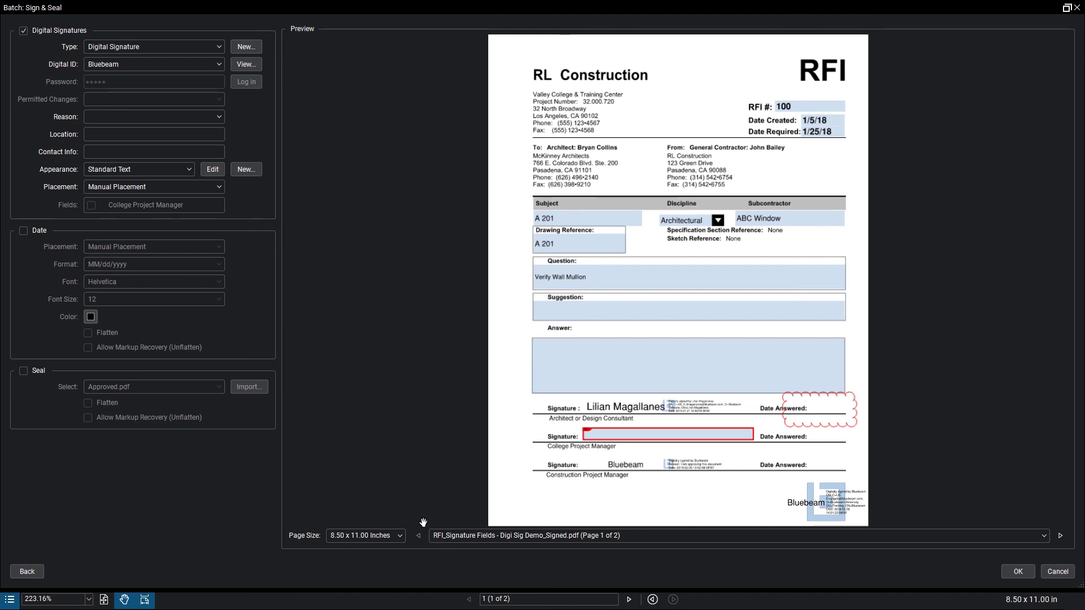
# Step: Place the signature beside the title block on the 42 x 30 inch sheets and apply
pyautogui.click(403, 533)
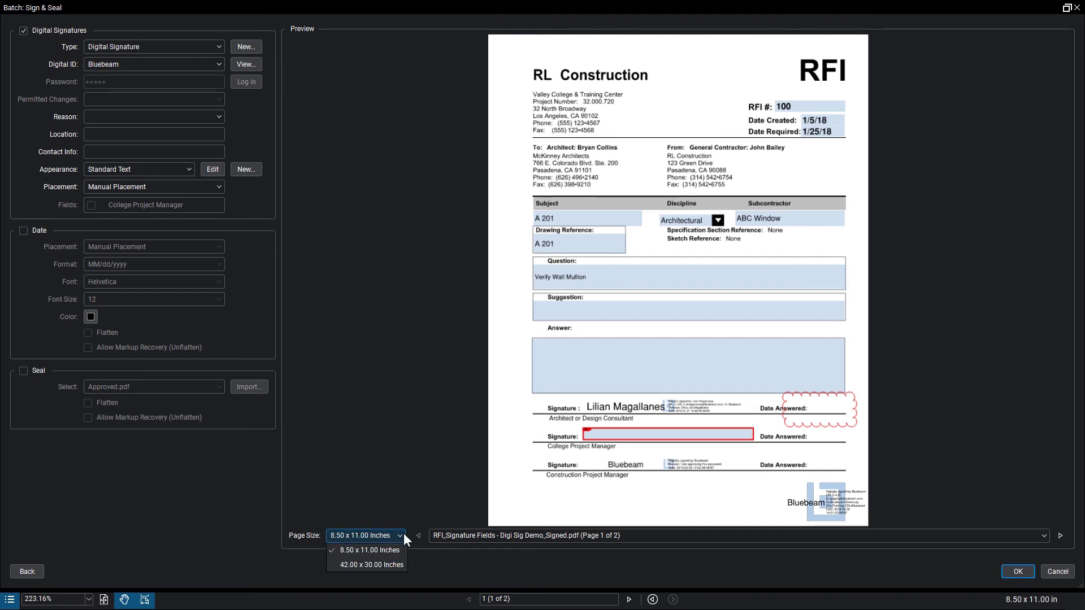
pyautogui.click(396, 564)
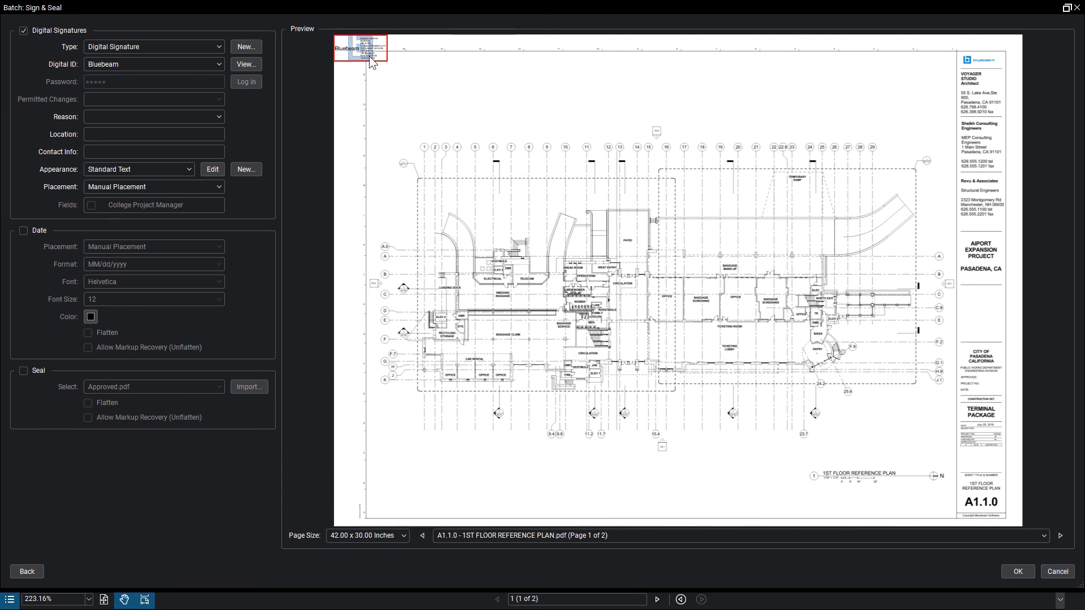
pyautogui.moveTo(371, 62); pyautogui.dragTo(987, 315)
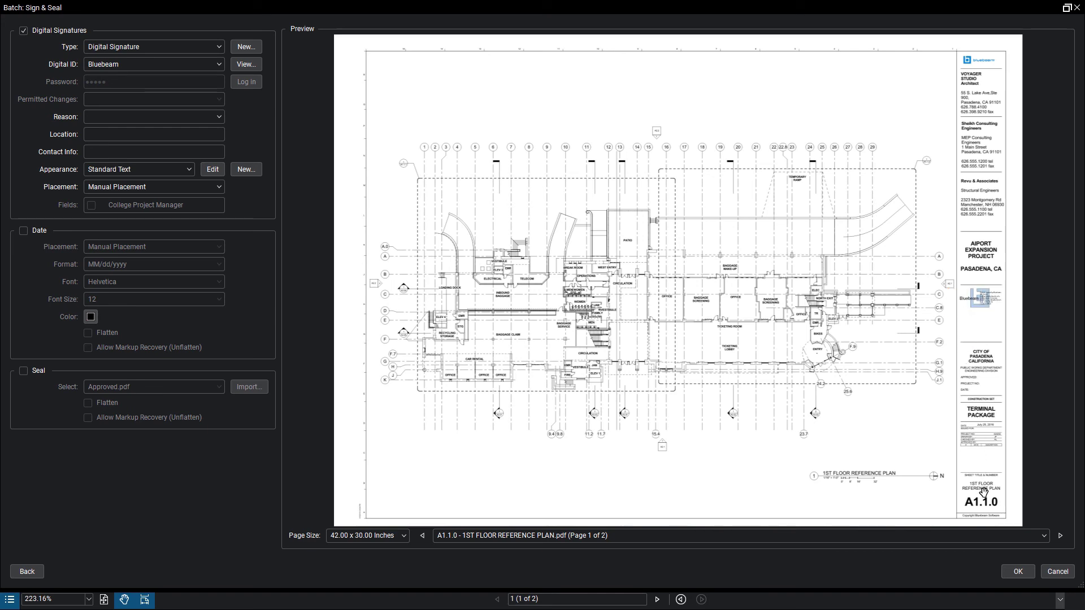
pyautogui.click(1010, 570)
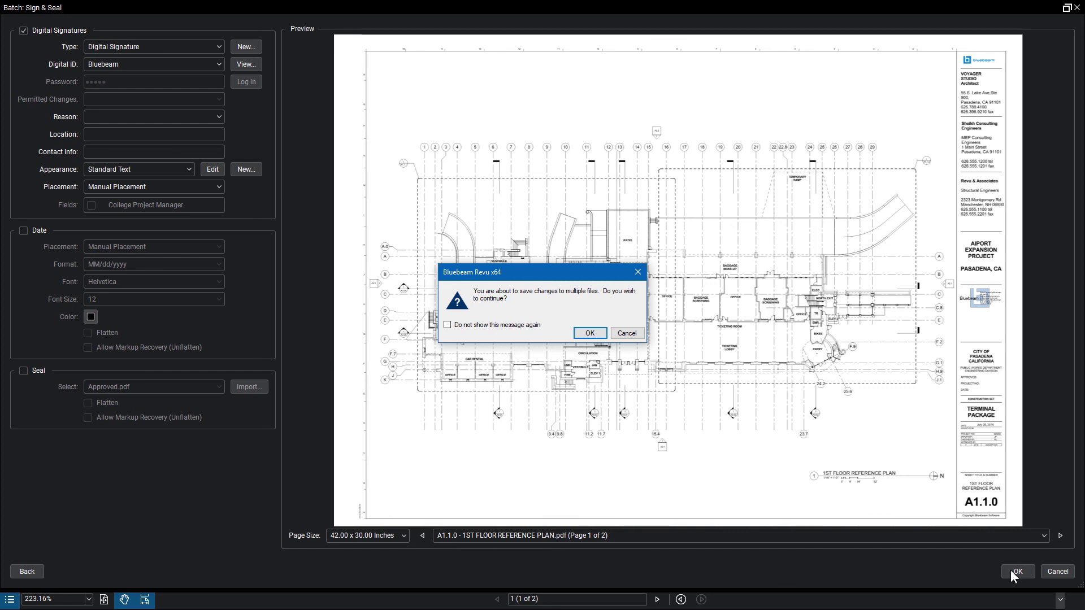
# Step: Confirm the multi-file save, then open A1.1.0 - 1ST FLOOR REFERENCE PLAN.pdf, declining the Signatures prompt
pyautogui.click(590, 333)
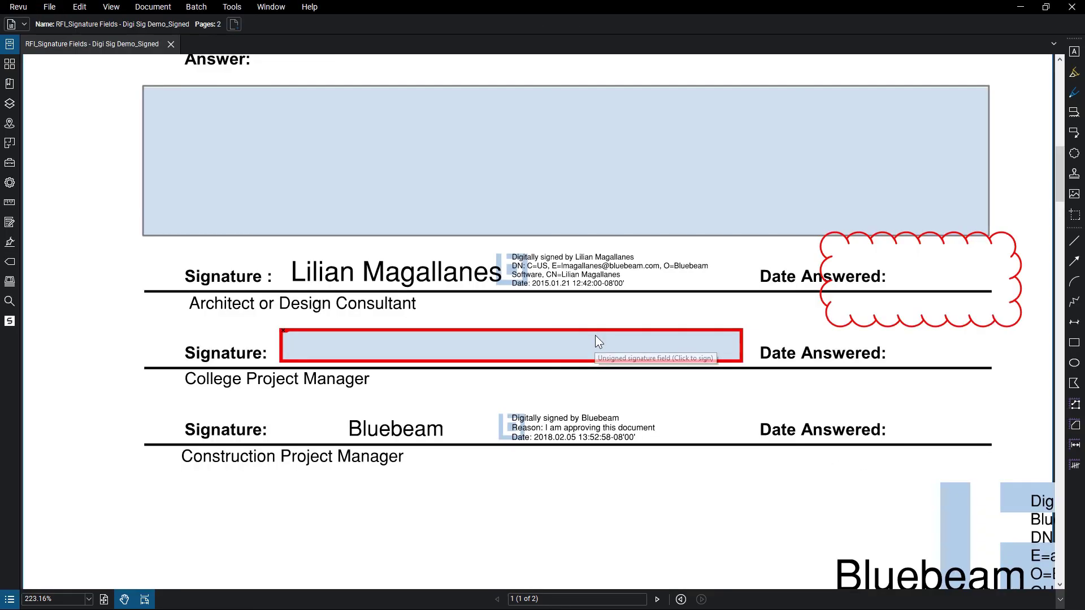
pyautogui.click(68, 12)
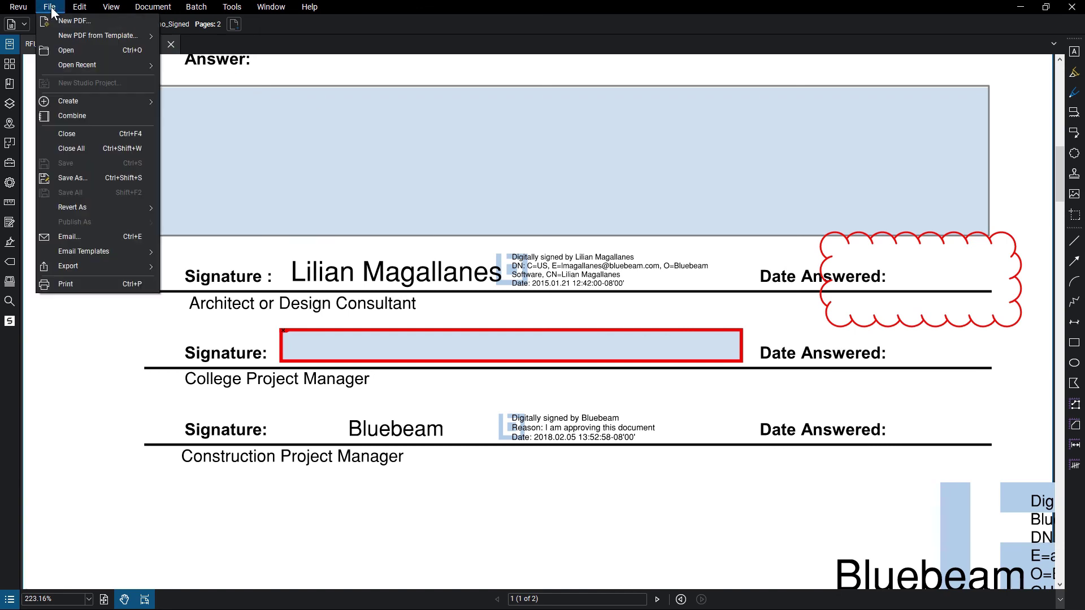
pyautogui.click(60, 45)
pyautogui.click(158, 79)
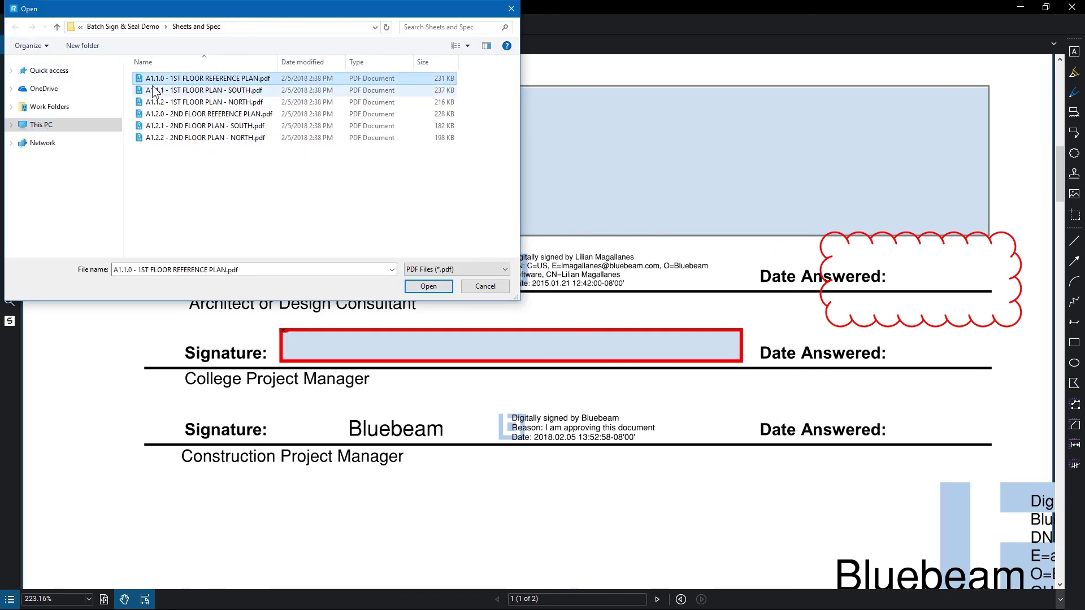
pyautogui.click(428, 286)
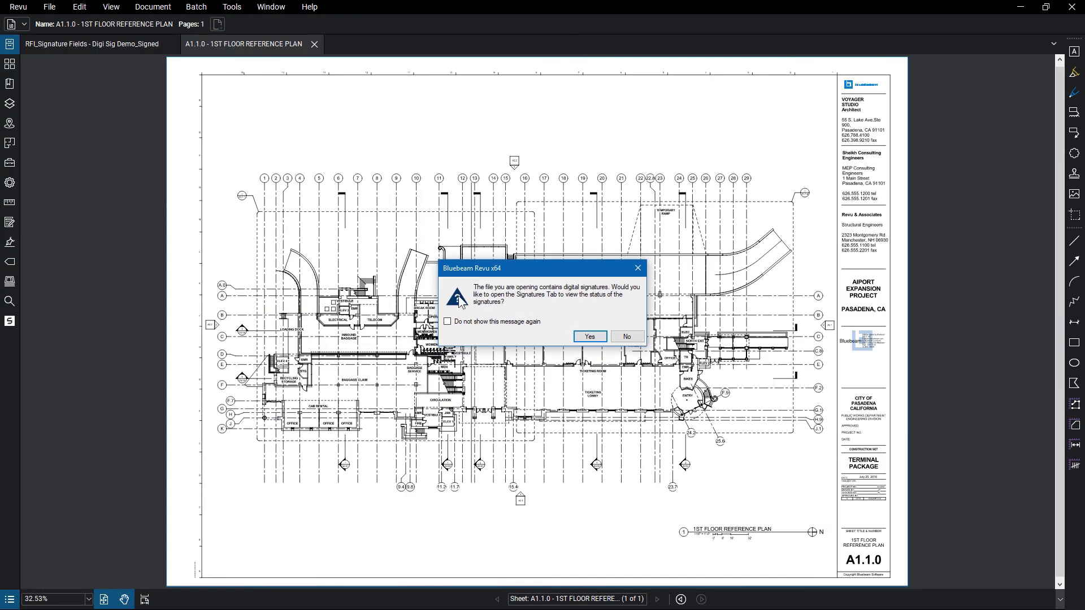
pyautogui.click(626, 336)
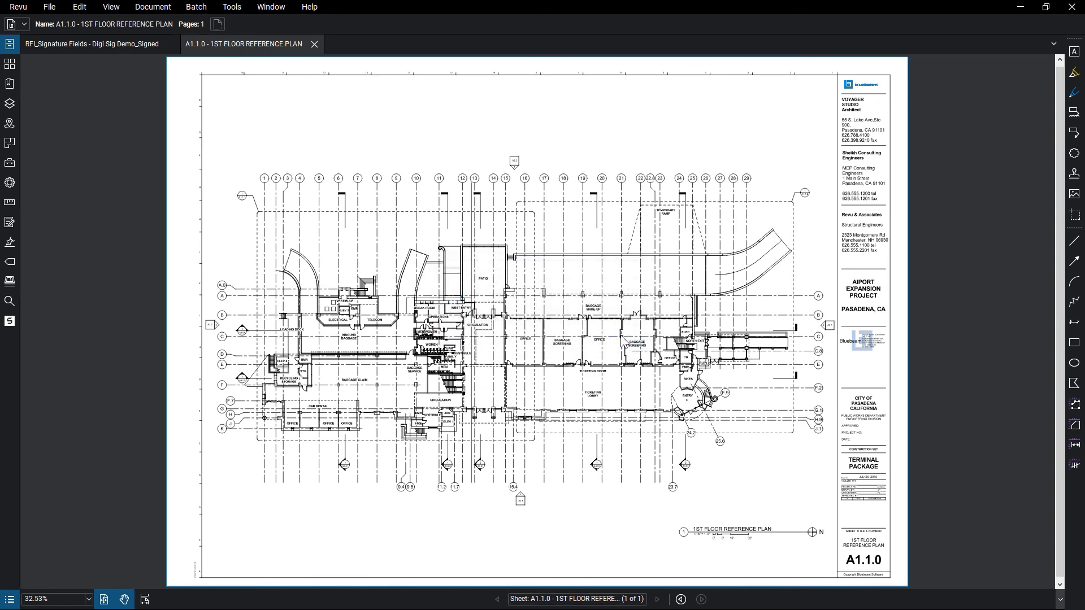